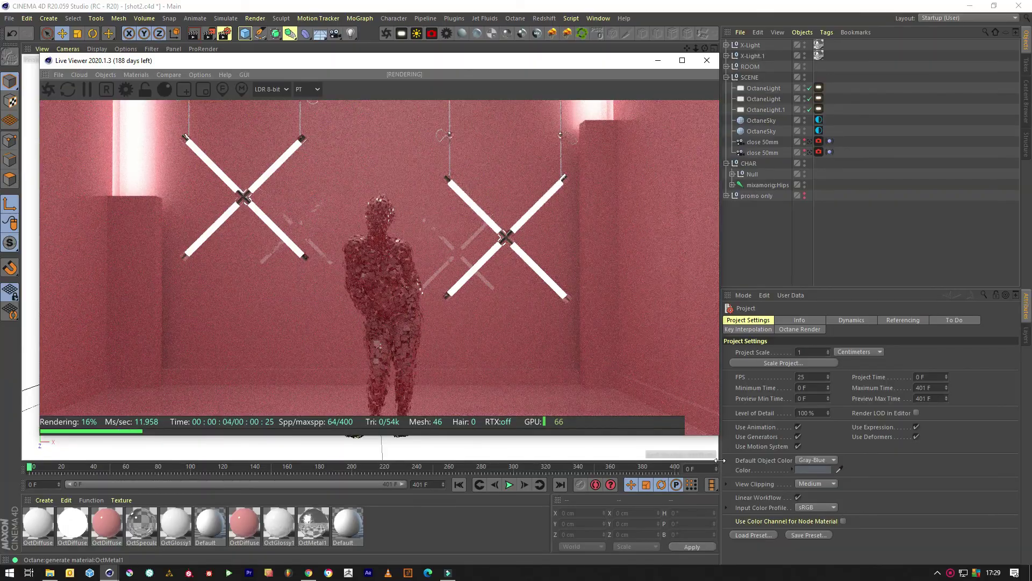
Resize the Octane Live Viewer narrower by dragging its corner
{"action": "left_click_drag", "start_coordinate": [721, 436], "coordinate": [435, 464]}
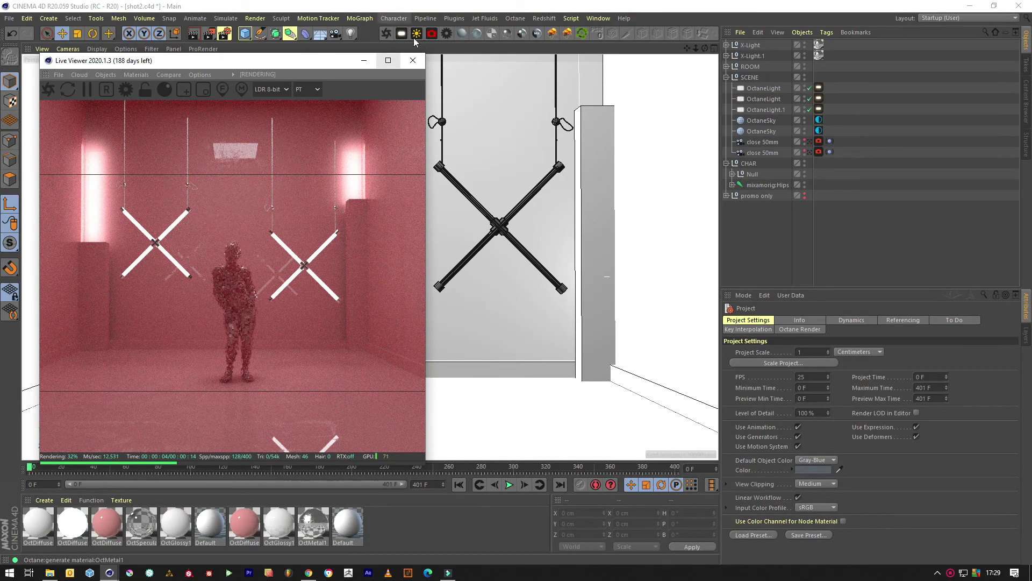
Add an OctaneCamera and bring up its Camera Imager settings
{"action": "left_click", "coordinate": [431, 33]}
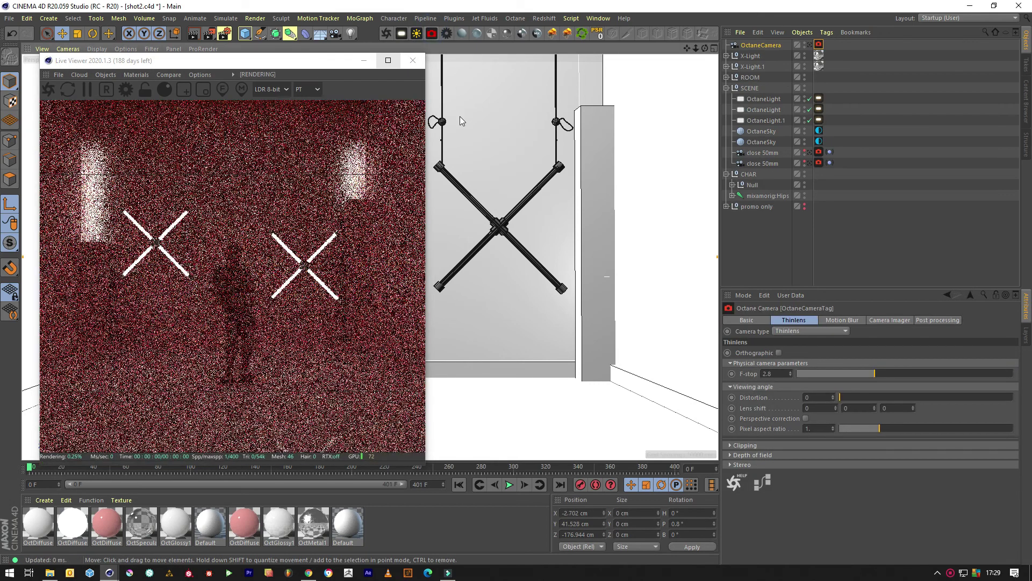
{"action": "left_click", "coordinate": [812, 47]}
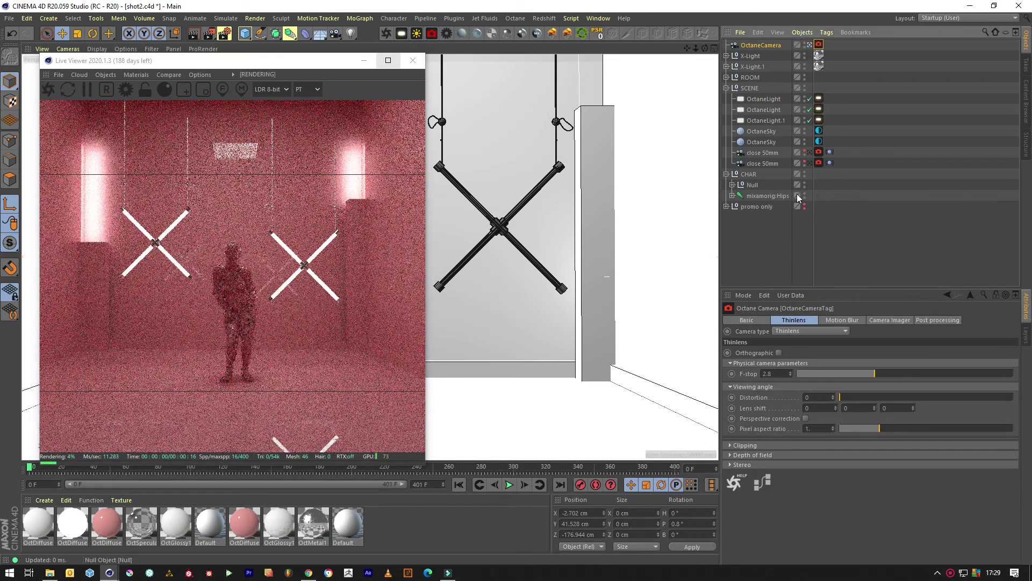
{"action": "left_click", "coordinate": [889, 320]}
Enable the camera imager with exposure about 3.6 and highlight compression 0.32
{"action": "left_click", "coordinate": [802, 352]}
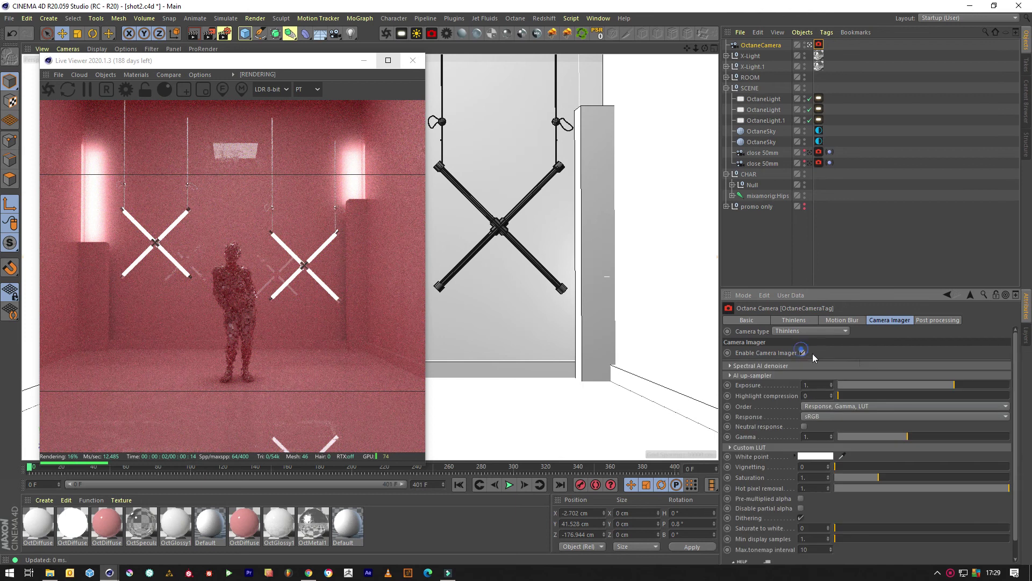
{"action": "left_click_drag", "start_coordinate": [952, 383], "coordinate": [968, 386]}
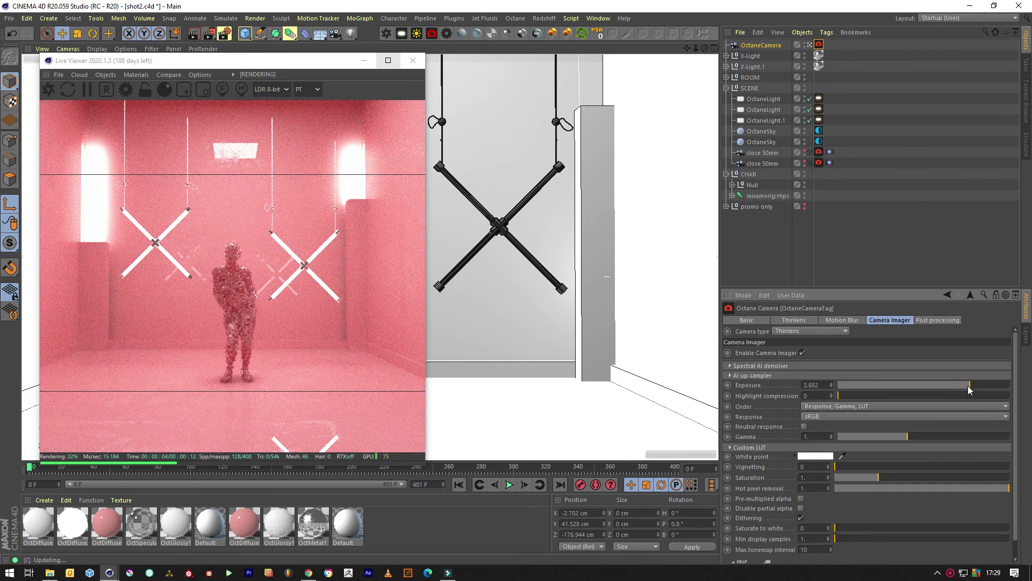
{"action": "mouse_move", "coordinate": [863, 398]}
{"action": "left_mouse_down"}
{"action": "mouse_move", "coordinate": [937, 391]}
{"action": "mouse_move", "coordinate": [893, 396]}
{"action": "left_mouse_up"}
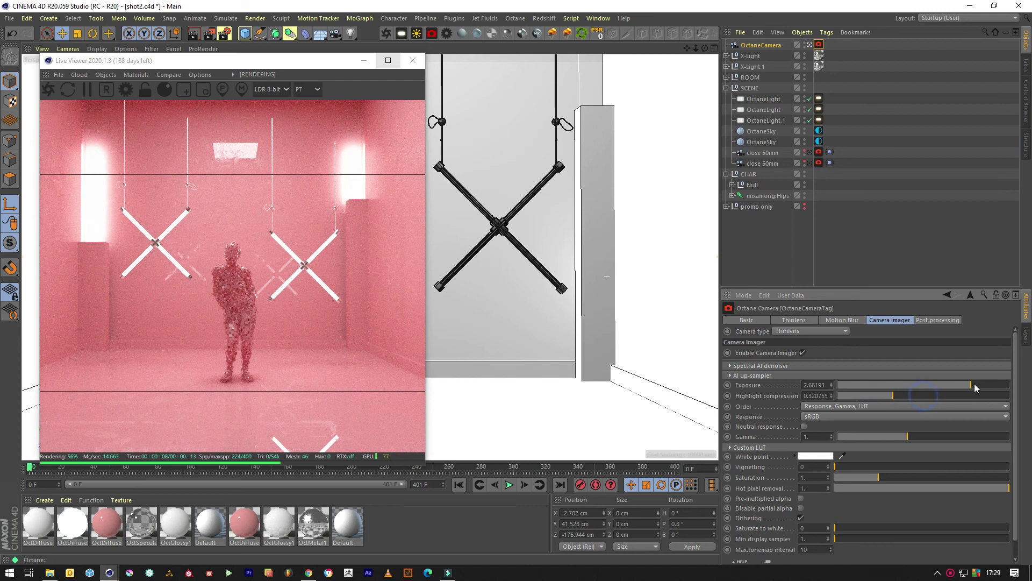
{"action": "left_click", "coordinate": [972, 385]}
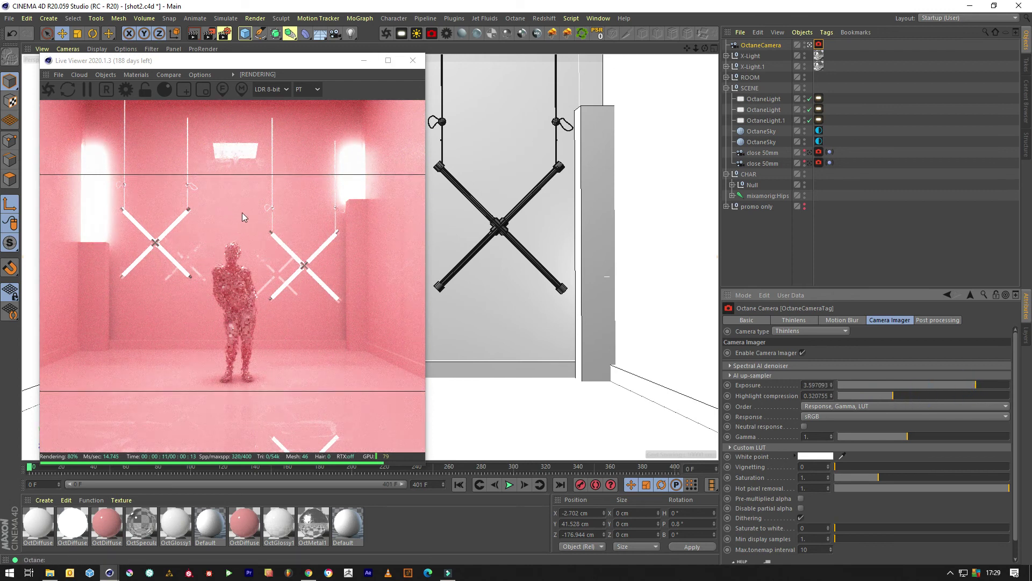
{"action": "mouse_move", "coordinate": [202, 64]}
{"action": "left_mouse_down"}
{"action": "mouse_move", "coordinate": [295, 67]}
{"action": "mouse_move", "coordinate": [288, 63]}
{"action": "left_mouse_up"}
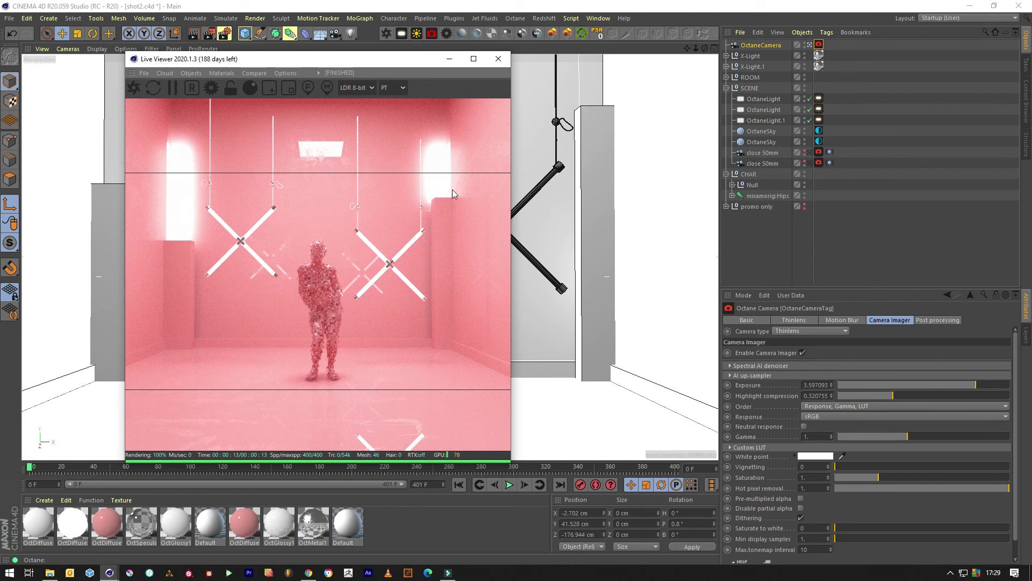
Switch the Live Viewer to direct lighting (DL), then play the animation to frame 70
{"action": "left_click", "coordinate": [457, 486]}
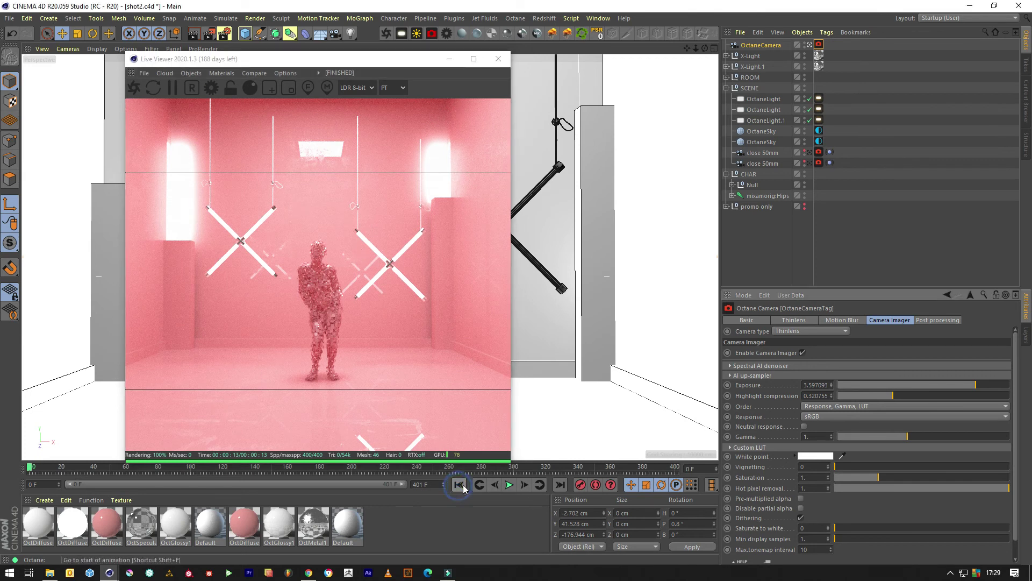
{"action": "left_click", "coordinate": [400, 88]}
{"action": "left_click", "coordinate": [394, 105]}
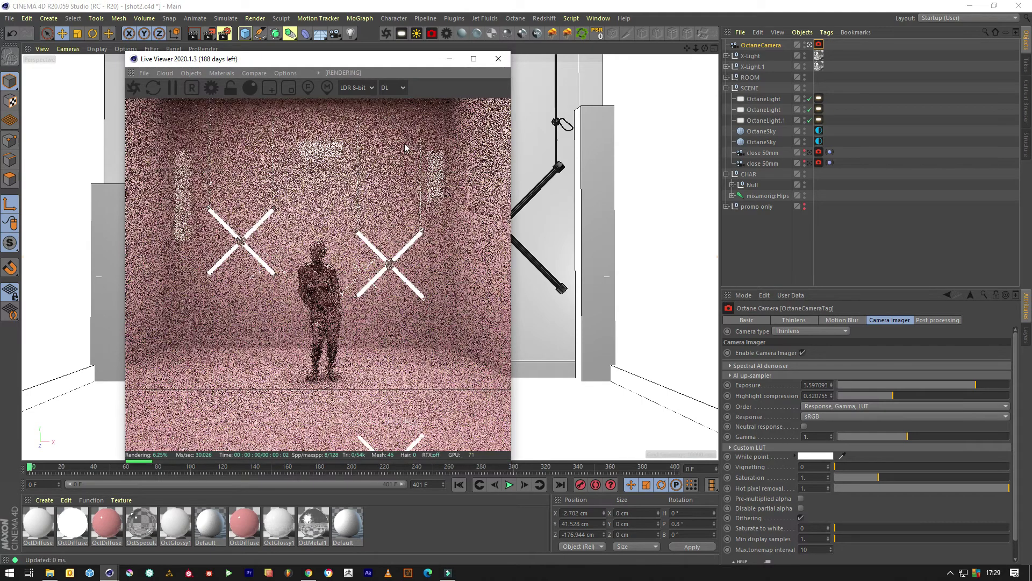
{"action": "left_click", "coordinate": [212, 91]}
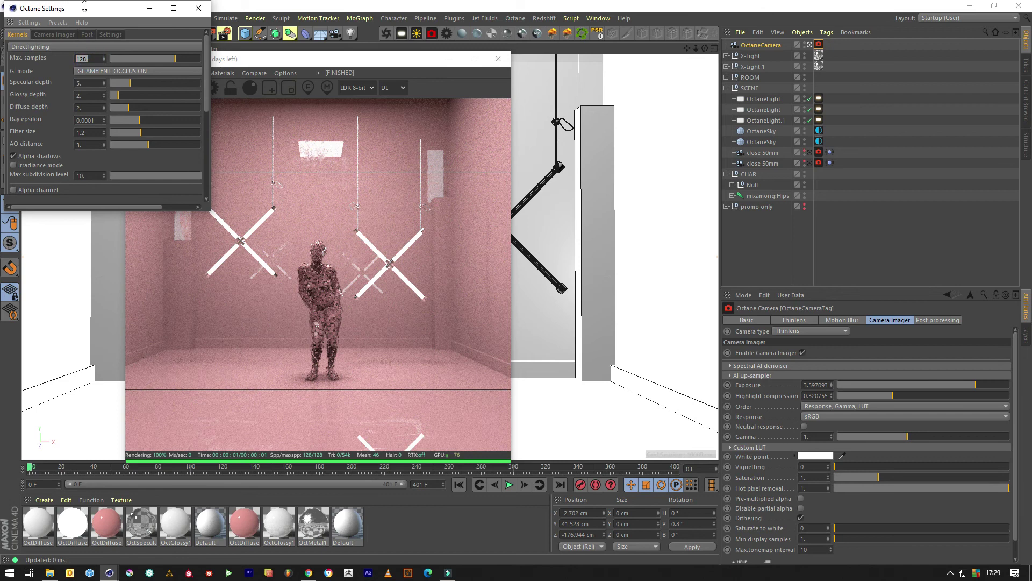
{"action": "type", "text": "2"}
{"action": "key", "text": "Return"}
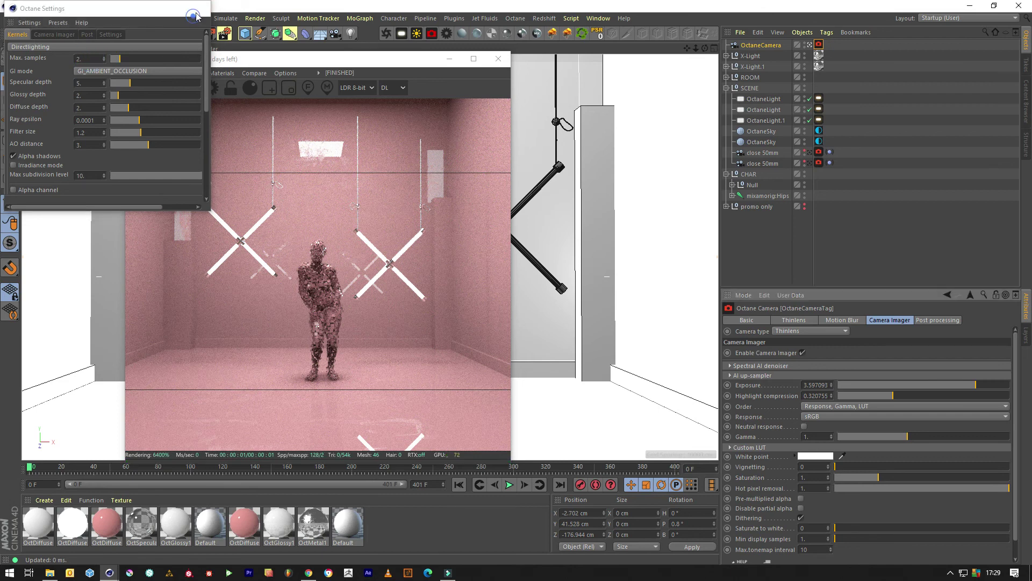
{"action": "left_click", "coordinate": [198, 8]}
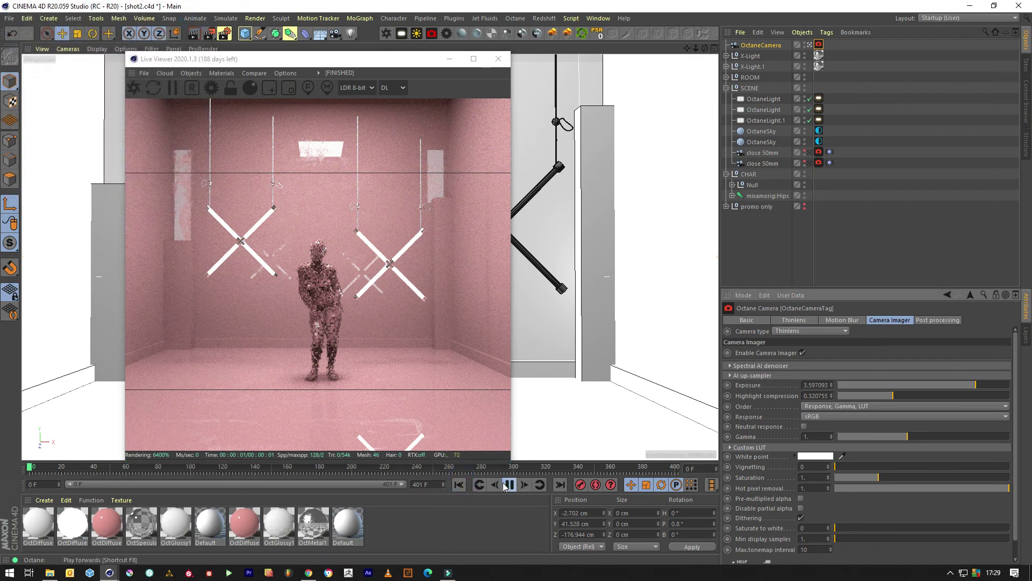
{"action": "left_click", "coordinate": [509, 485]}
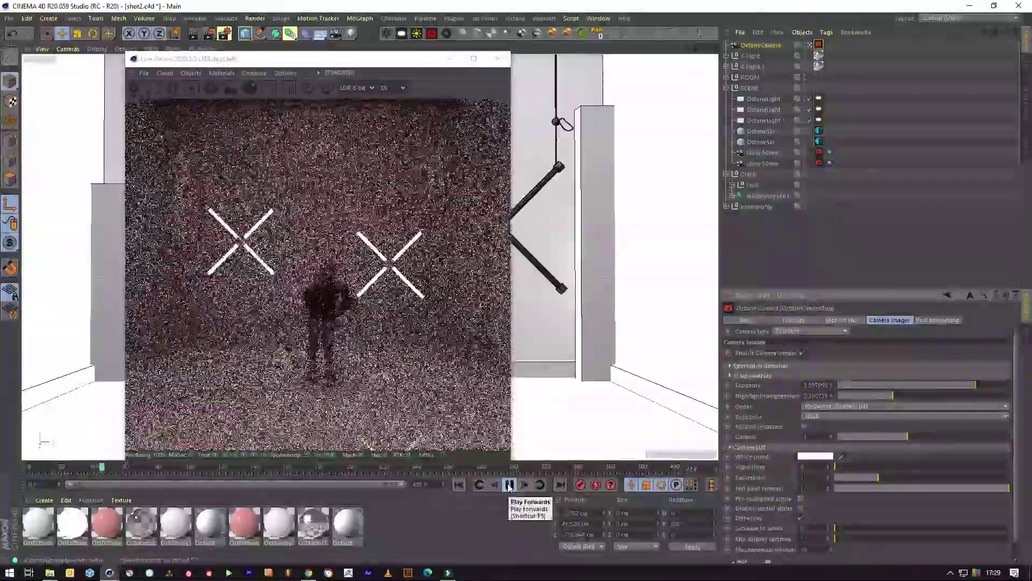
{"action": "left_click", "coordinate": [509, 484]}
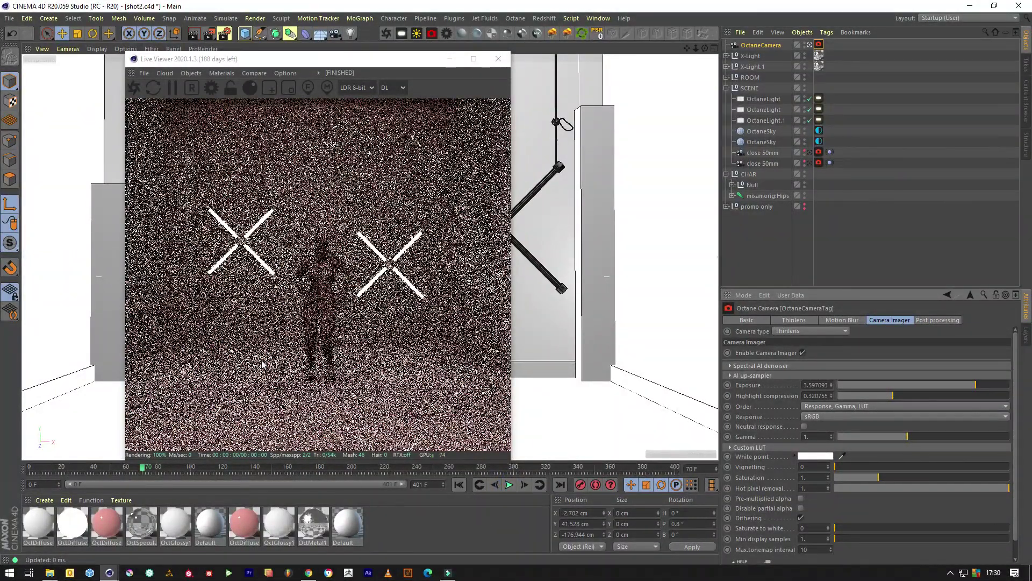
Set Octane's GI mode to GI_DIFFUSE and max samples to 90
{"action": "left_click", "coordinate": [212, 87]}
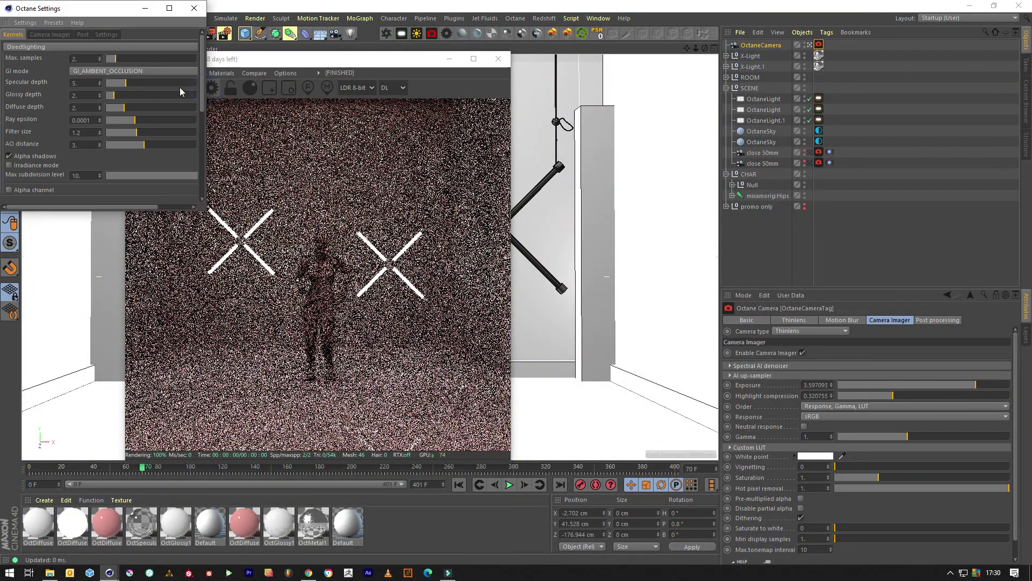
{"action": "left_click", "coordinate": [129, 71]}
{"action": "left_click", "coordinate": [135, 94]}
{"action": "left_click", "coordinate": [89, 70]}
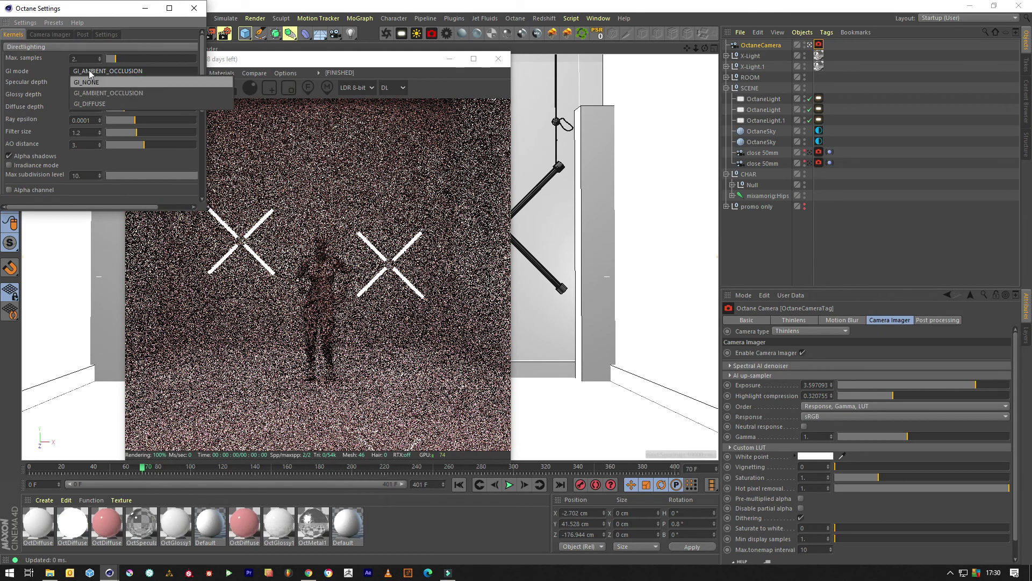
{"action": "left_click", "coordinate": [117, 102]}
{"action": "left_click_drag", "start_coordinate": [123, 60], "coordinate": [166, 60]}
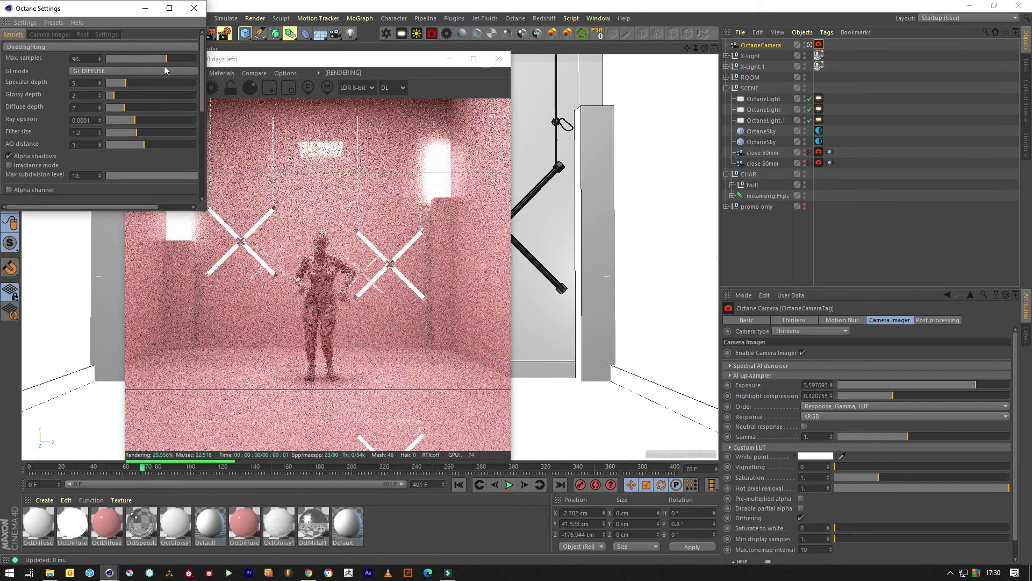
{"action": "left_click", "coordinate": [194, 9]}
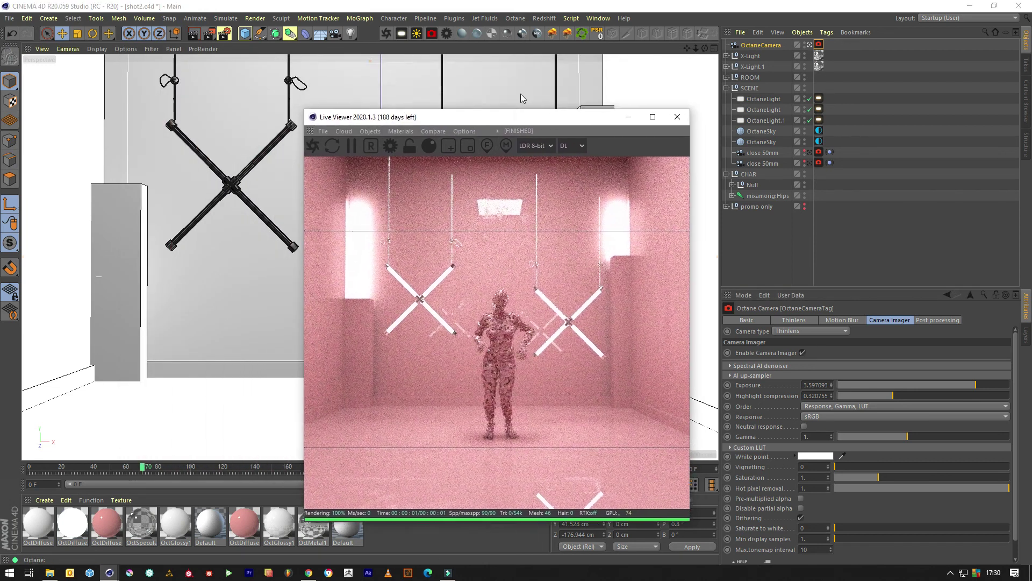
Minimize the Live Viewer, select OctaneCamera, and open the CINEMA 4D Tags list
{"action": "left_click_drag", "start_coordinate": [354, 63], "coordinate": [505, 79]}
{"action": "left_click", "coordinate": [601, 71]}
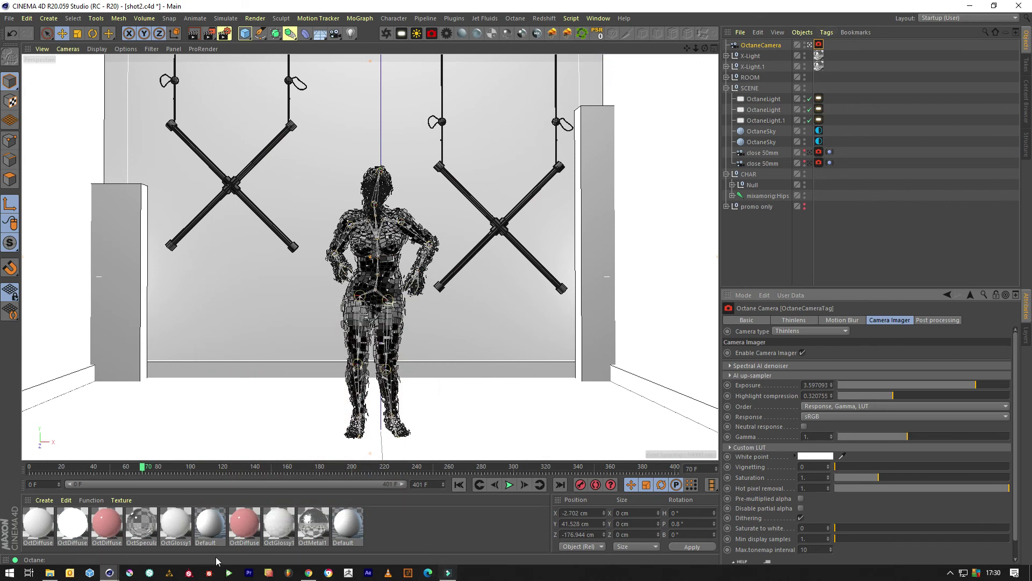
{"action": "mouse_move", "coordinate": [108, 573]}
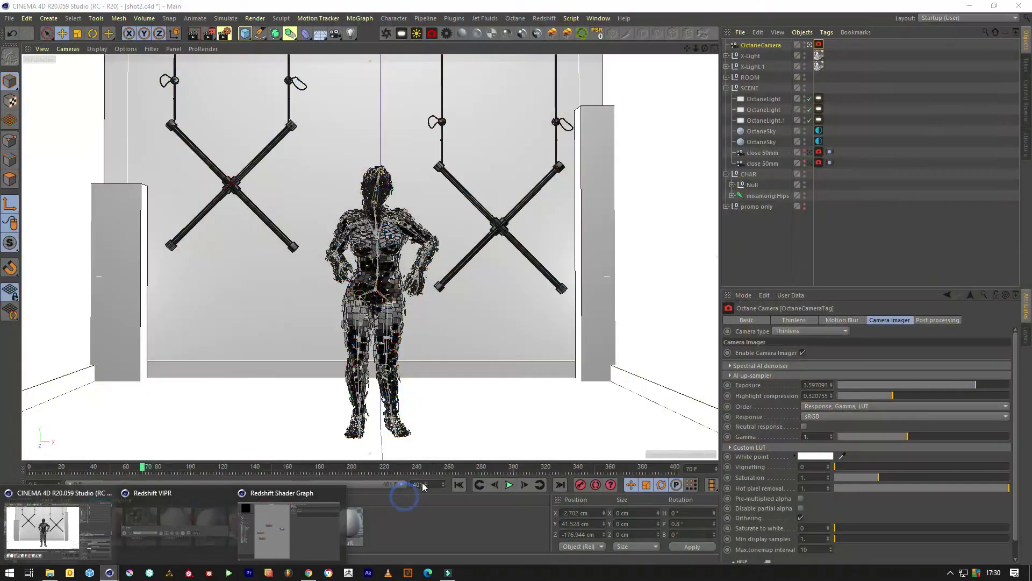
{"action": "left_click", "coordinate": [760, 248]}
{"action": "left_click", "coordinate": [726, 88]}
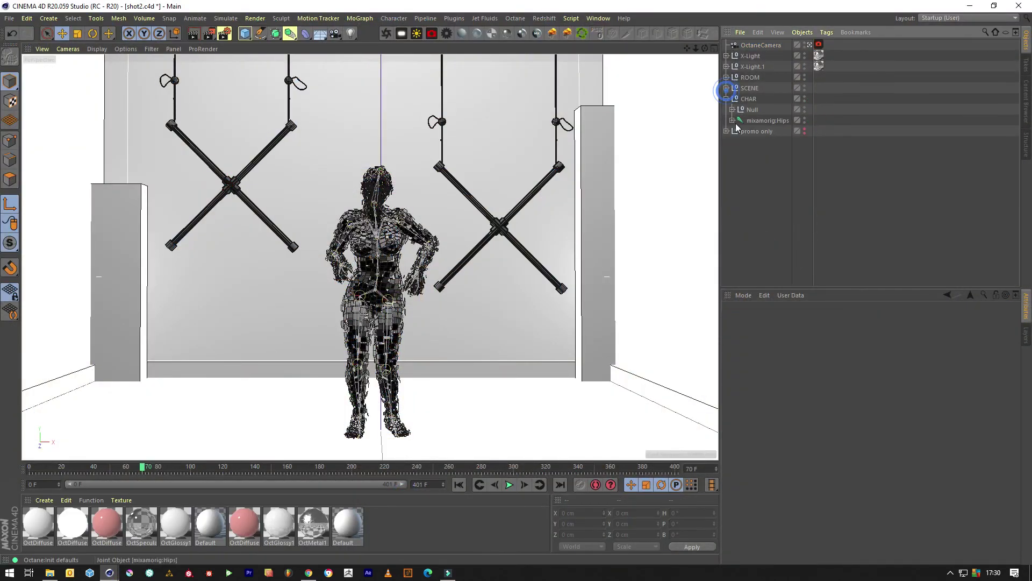
{"action": "left_click", "coordinate": [759, 44]}
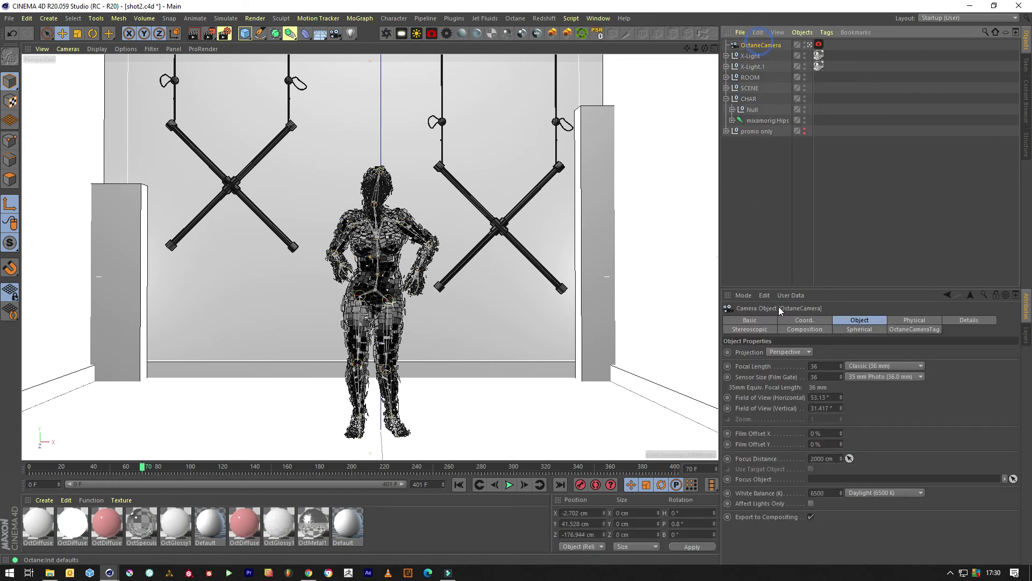
{"action": "left_click", "coordinate": [827, 33]}
{"action": "mouse_move", "coordinate": [854, 48]}
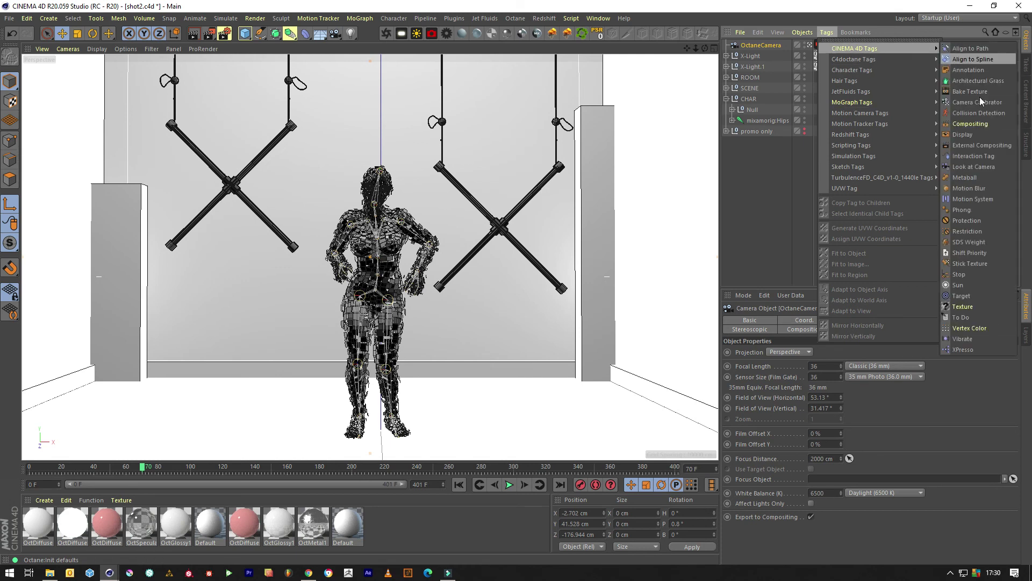
Add a Vibrate tag with 0.1 cm position shake and rotation amplitudes 3°, 2°, 1°
{"action": "left_click", "coordinate": [963, 340]}
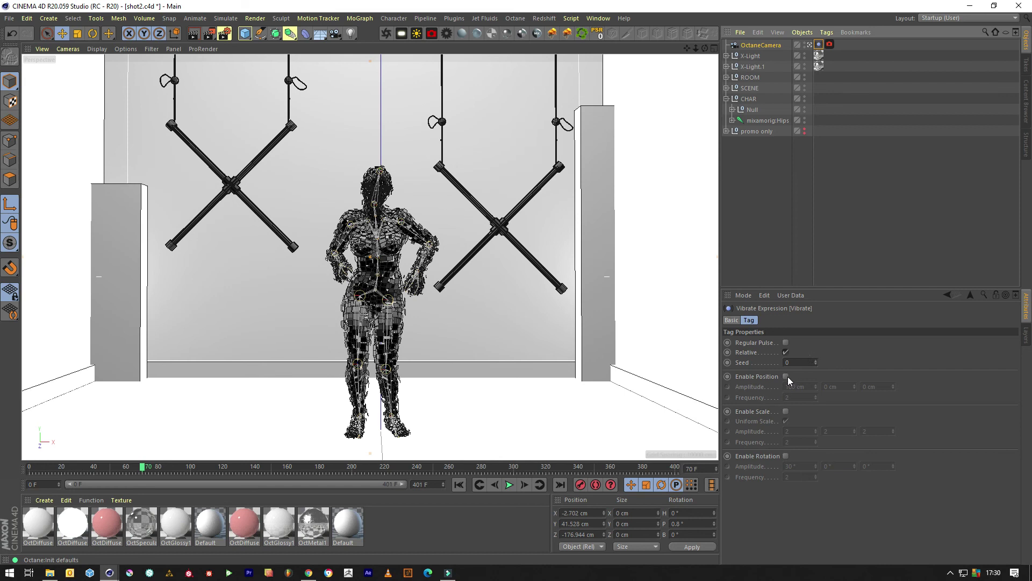
{"action": "left_click", "coordinate": [789, 376]}
{"action": "left_click", "coordinate": [883, 385]}
{"action": "type", "text": "0.1"}
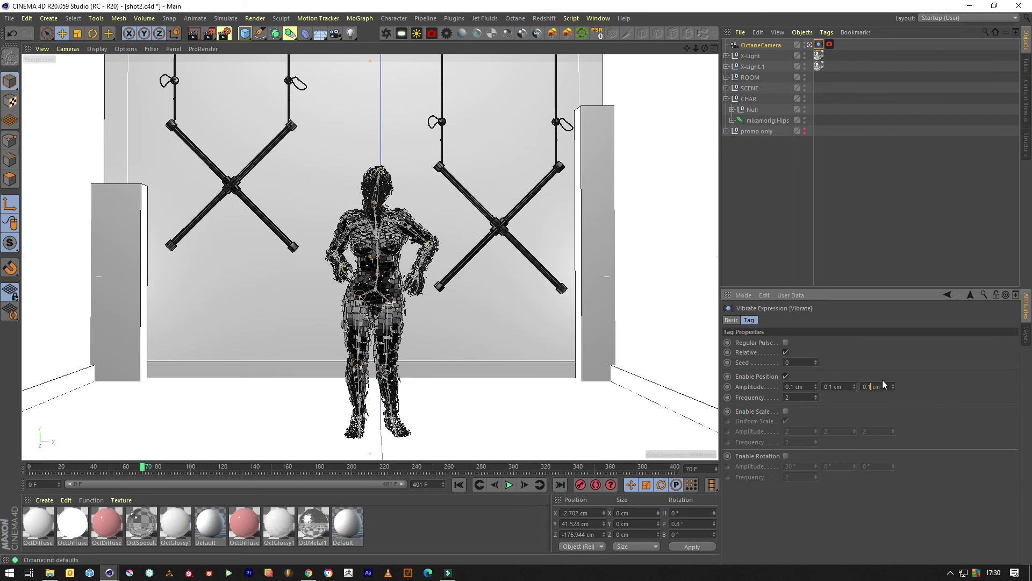
{"action": "left_click", "coordinate": [787, 455]}
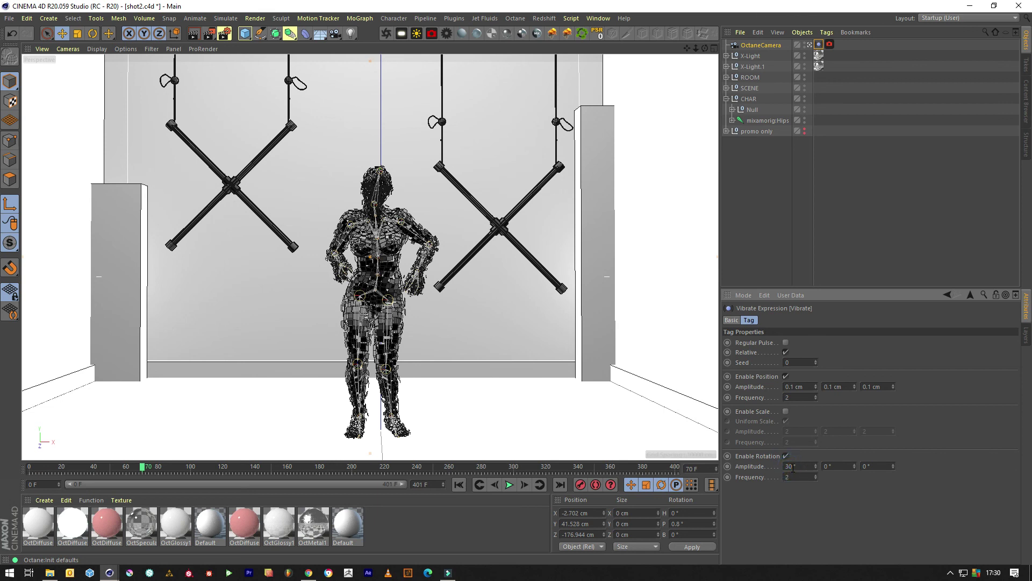
{"action": "left_click", "coordinate": [826, 465]}
{"action": "type", "text": "1"}
{"action": "type", "text": "2"}
{"action": "key", "text": "Return"}
Play the animation and set the Vibrate rotation and position frequencies to 1
{"action": "left_click", "coordinate": [458, 485]}
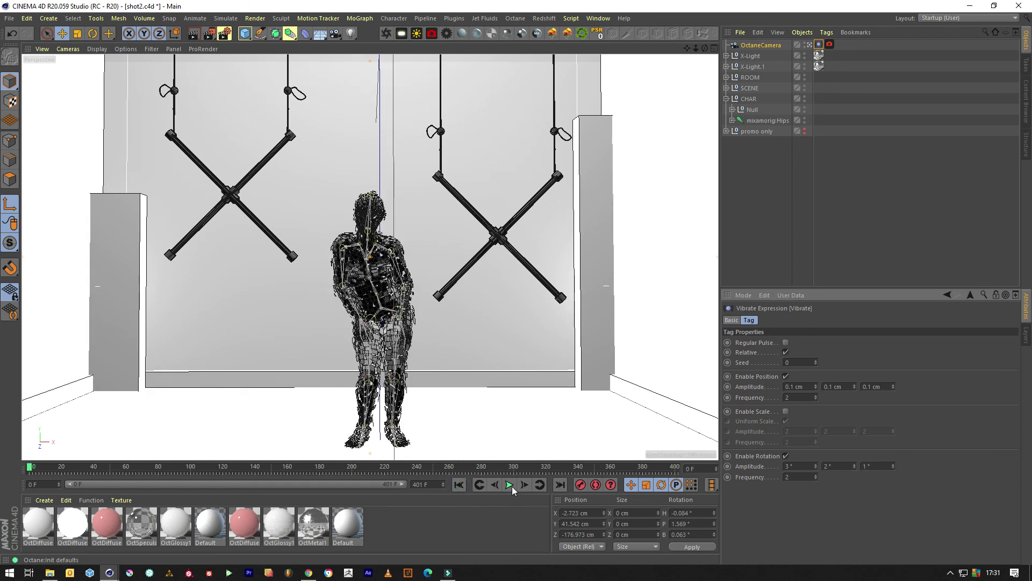
{"action": "left_click", "coordinate": [509, 484]}
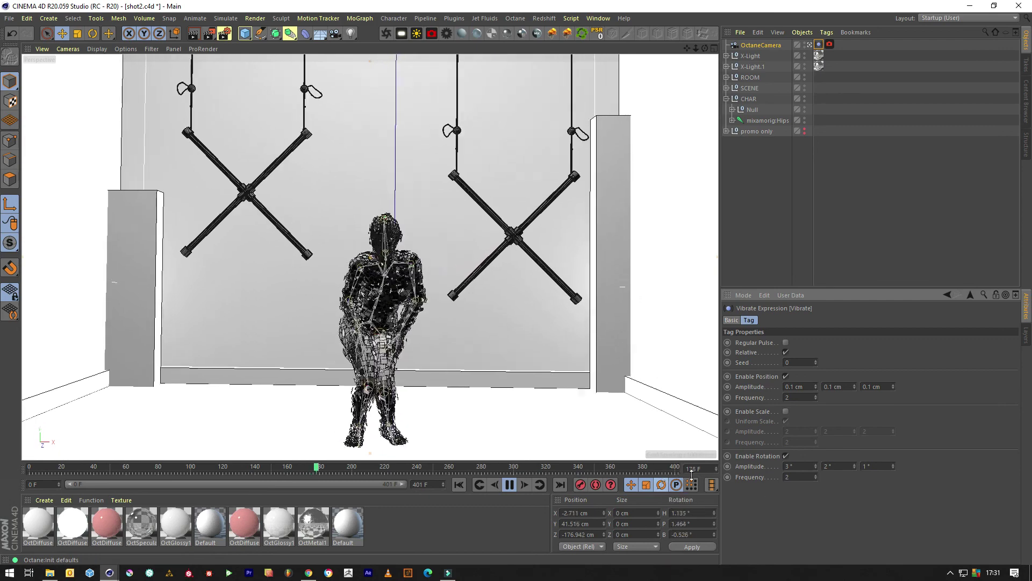
{"action": "left_click", "coordinate": [793, 477]}
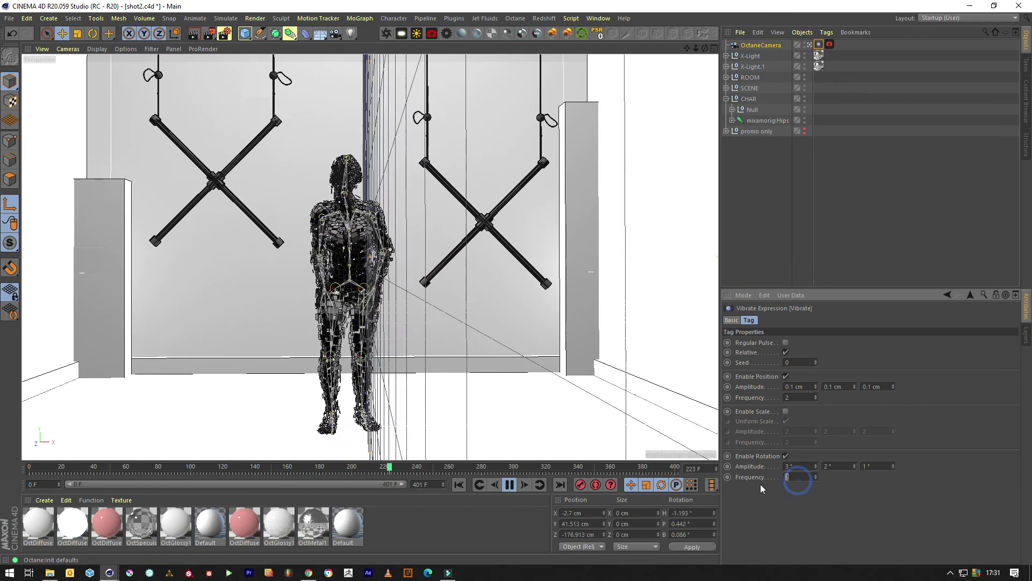
{"action": "type", "text": "1"}
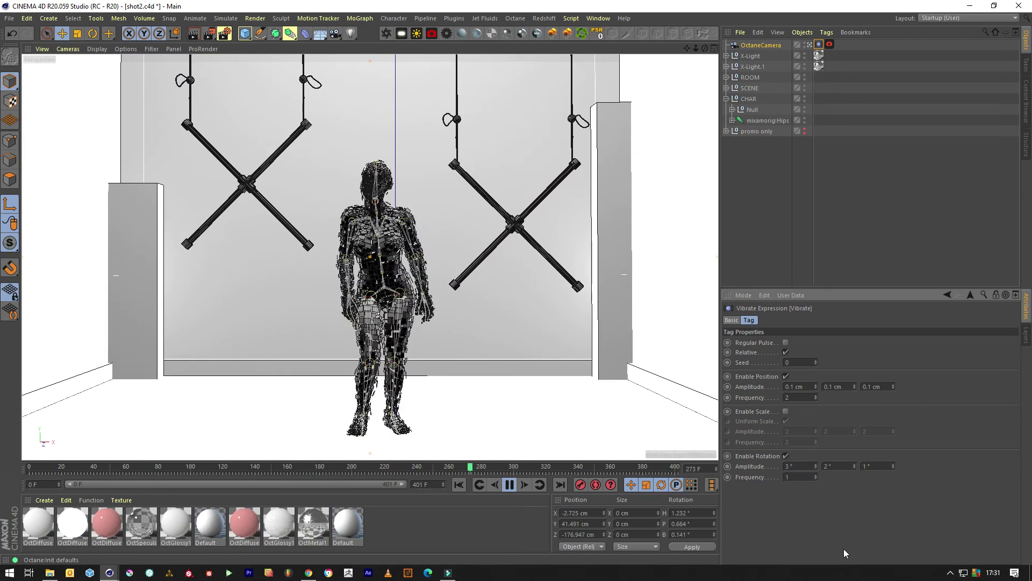
{"action": "left_click", "coordinate": [805, 398]}
{"action": "type", "text": "1"}
{"action": "key", "text": "Return"}
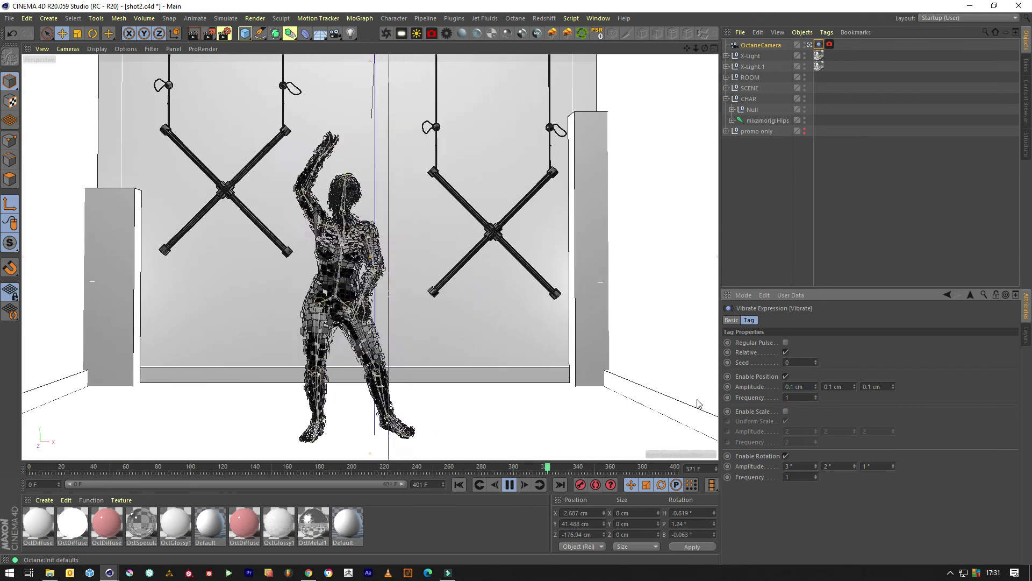
{"action": "left_click", "coordinate": [804, 261]}
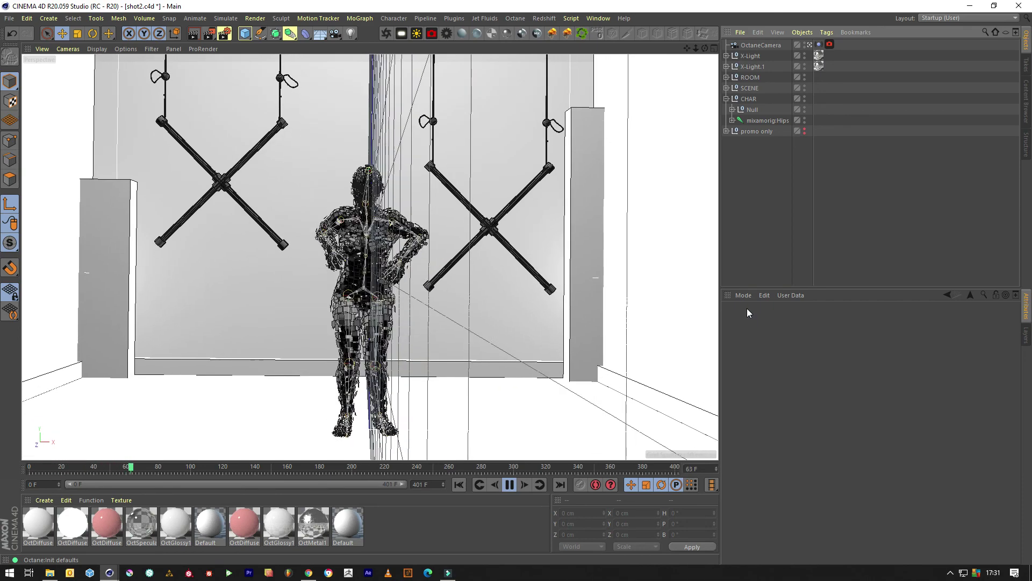
Reselect the Vibrate tag, try larger rotation amplitudes, then enter 1° on every axis
{"action": "left_click", "coordinate": [819, 44]}
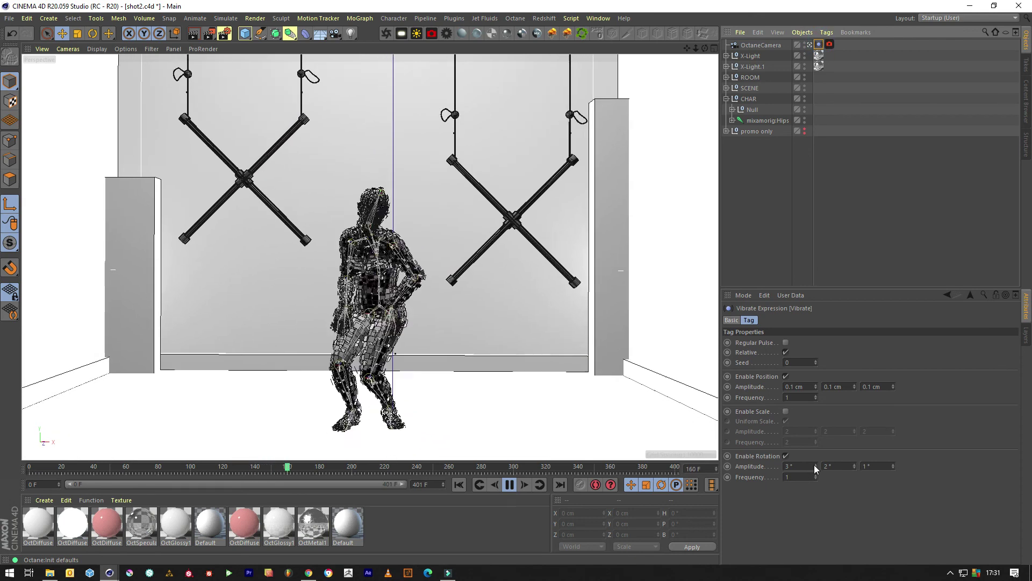
{"action": "left_click", "coordinate": [815, 465]}
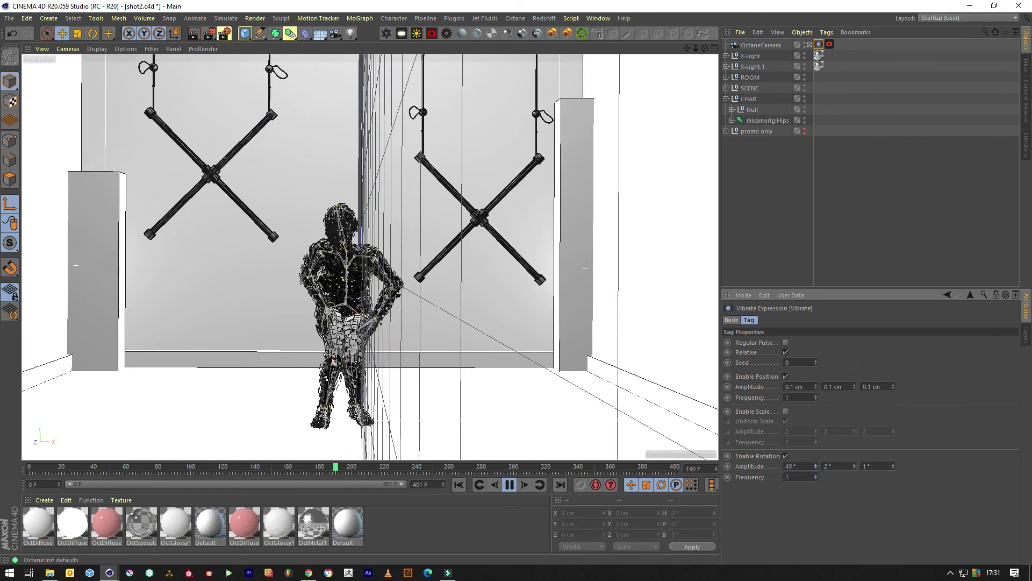
{"action": "left_click", "coordinate": [815, 465]}
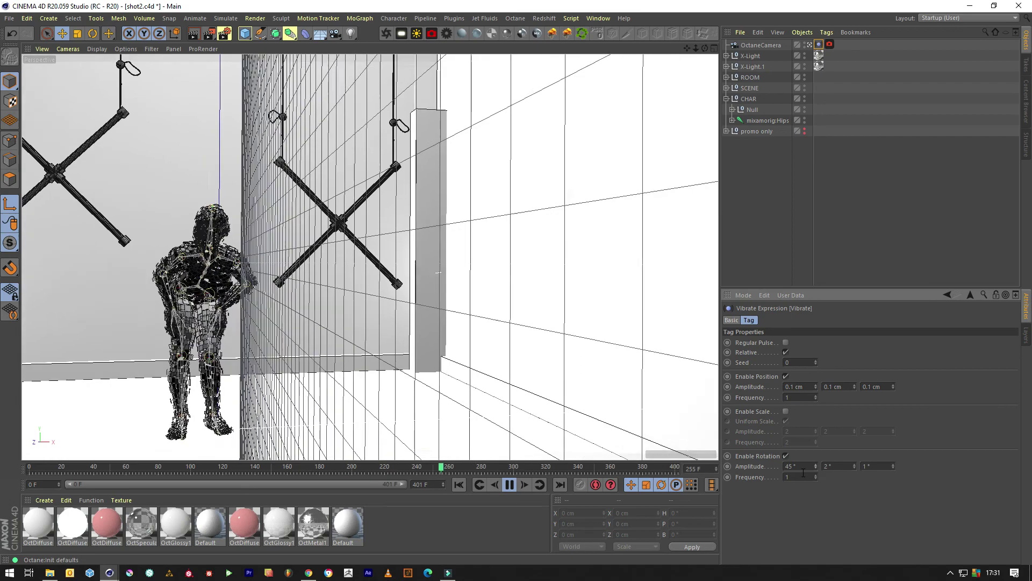
{"action": "left_click", "coordinate": [814, 466]}
{"action": "left_click", "coordinate": [793, 466]}
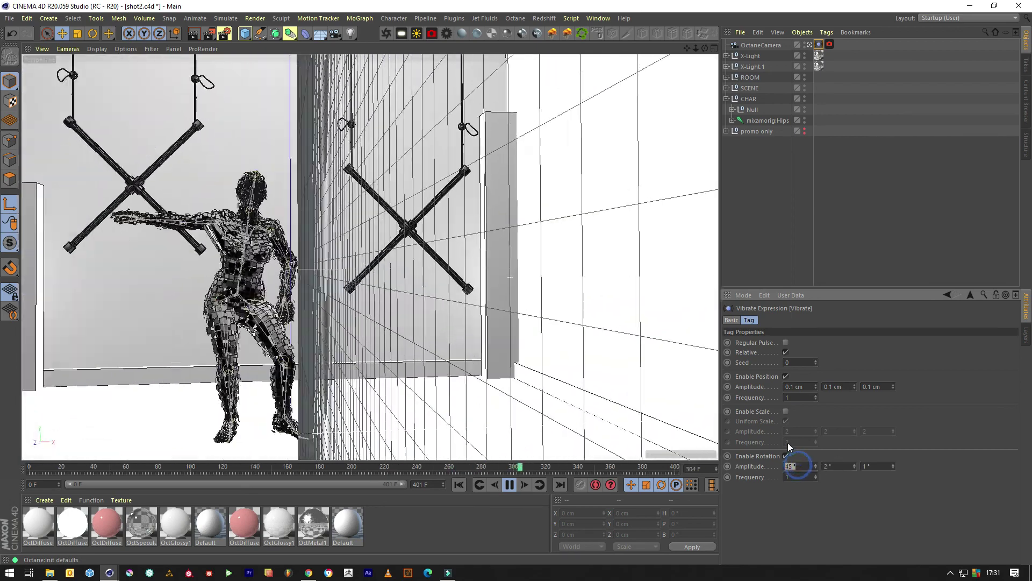
{"action": "type", "text": "32"}
{"action": "key", "text": "Return"}
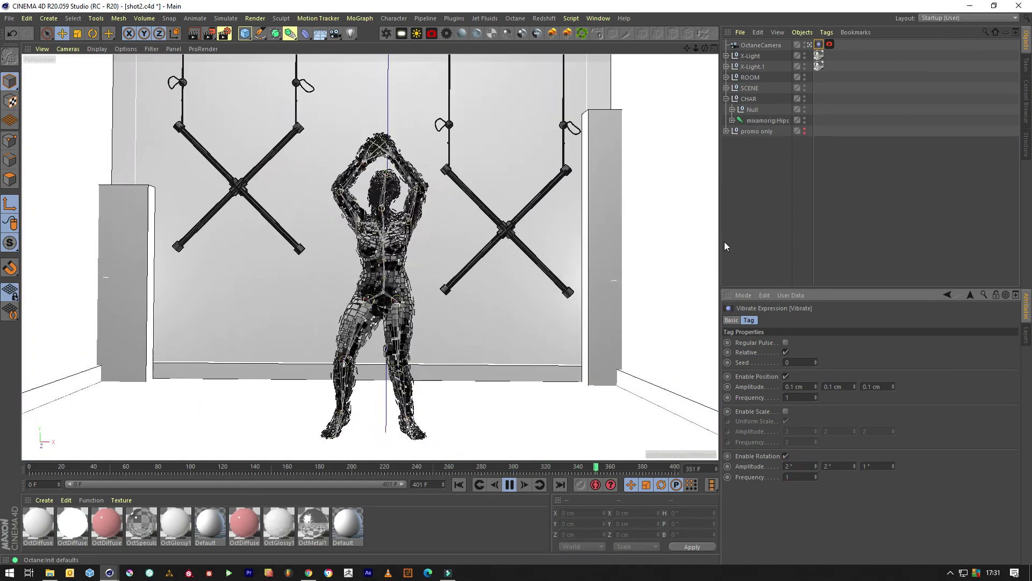
{"action": "left_click", "coordinate": [839, 465]}
{"action": "type", "text": "1"}
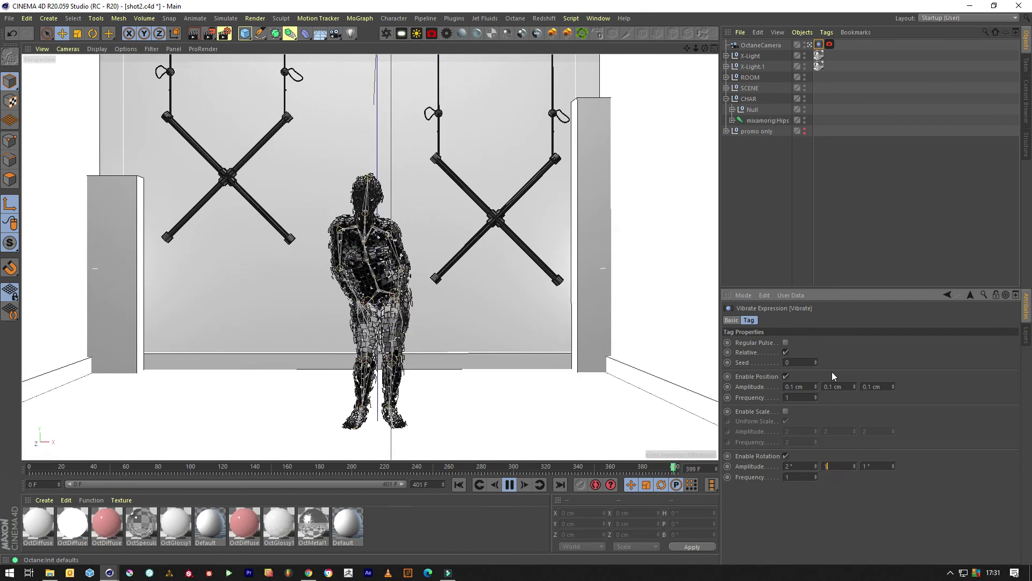
{"action": "left_click", "coordinate": [792, 466]}
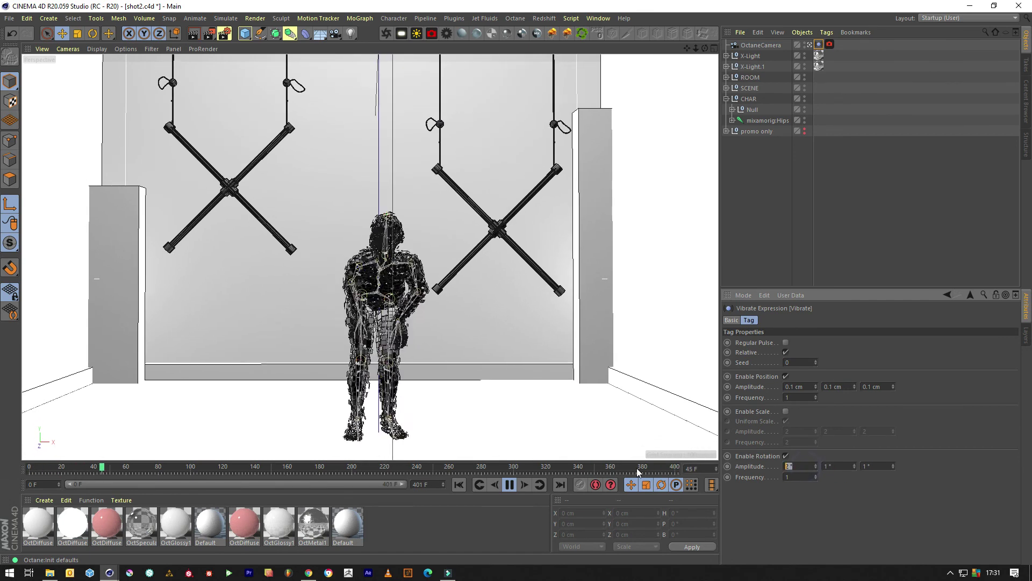
{"action": "type", "text": "1"}
{"action": "key", "text": "Return"}
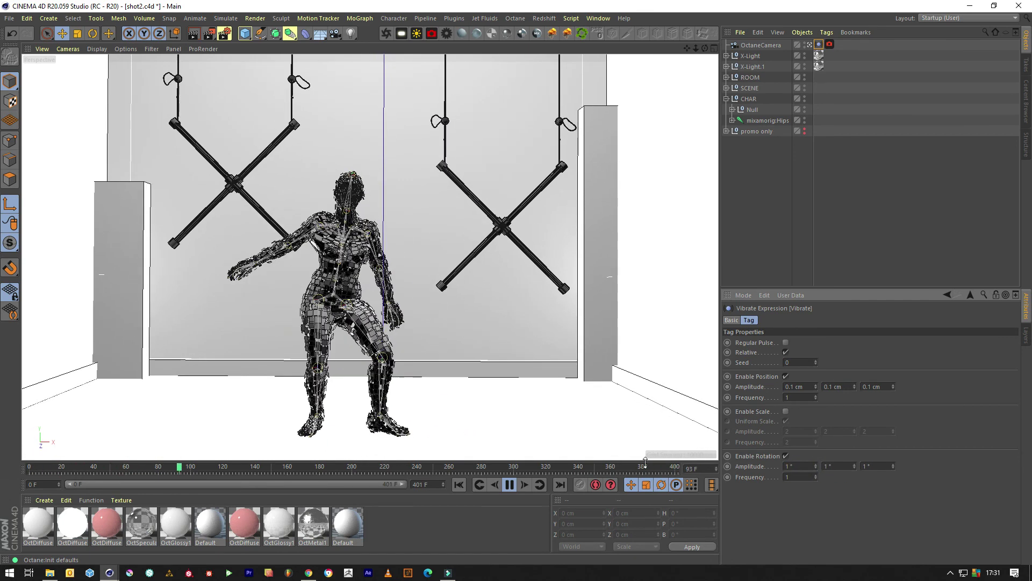